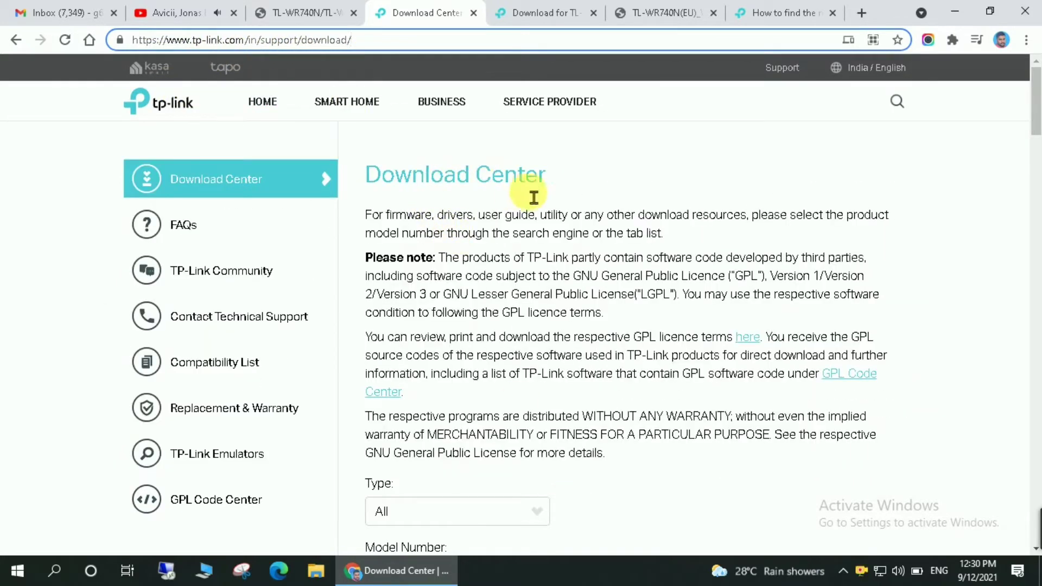
Browse the Download Center with product type All, check the TL-WR740N user guide, then reach the 192.168.0.1 login page
scroll(374, 317, down, 5)
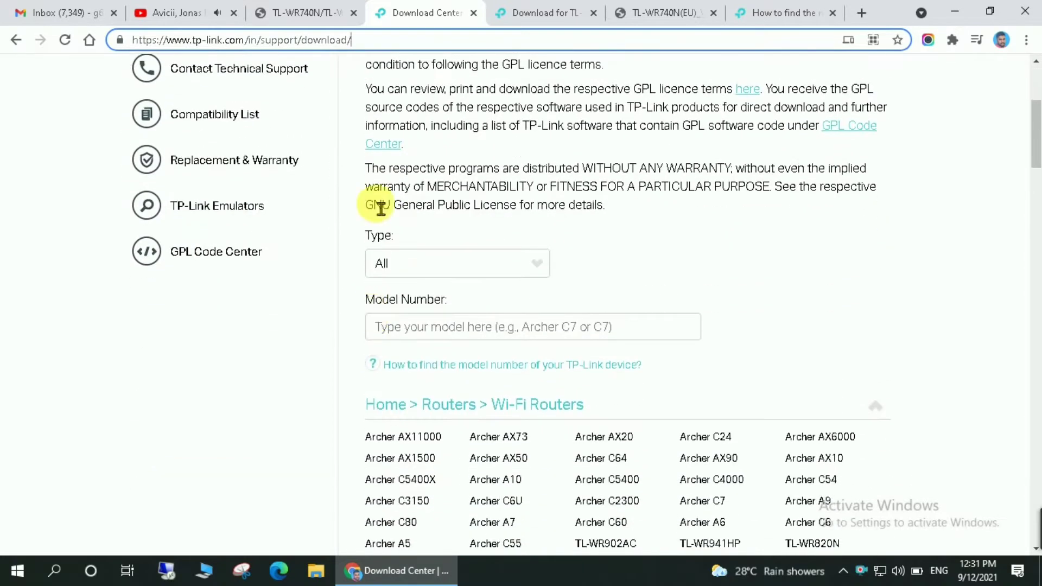
click(419, 275)
click(403, 298)
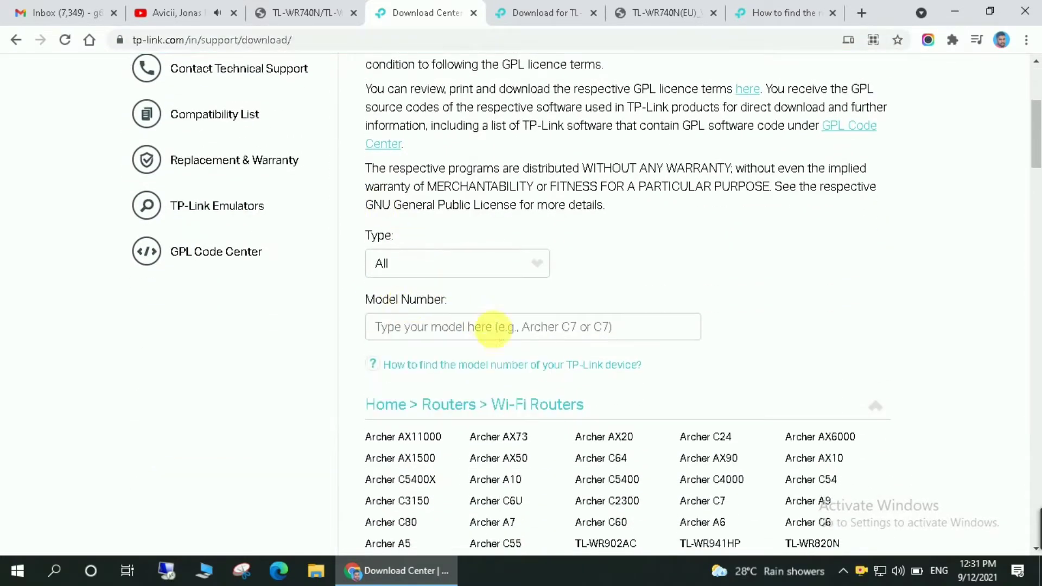
click(497, 332)
click(665, 12)
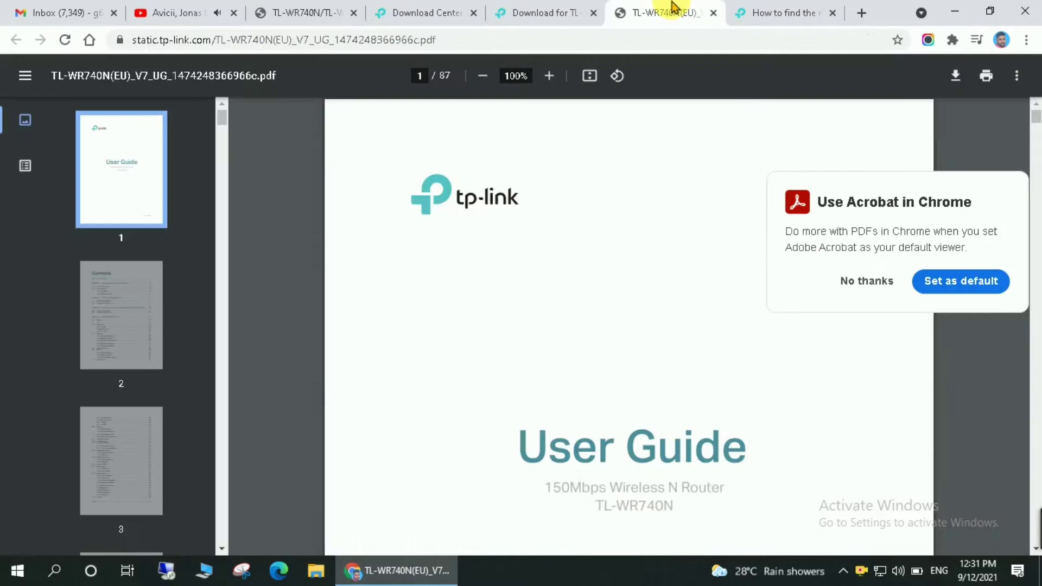
click(280, 11)
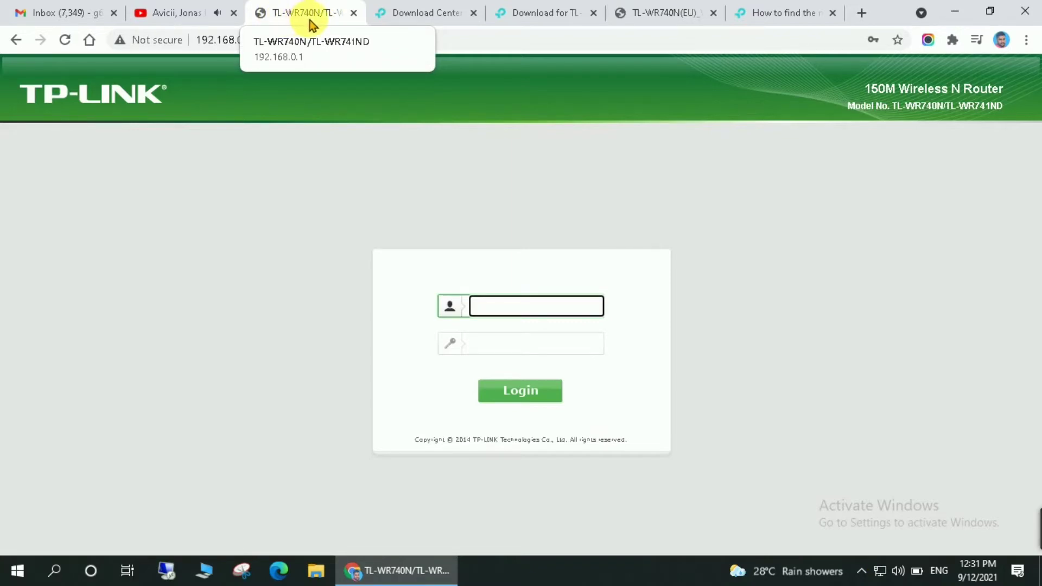
click(664, 11)
click(814, 12)
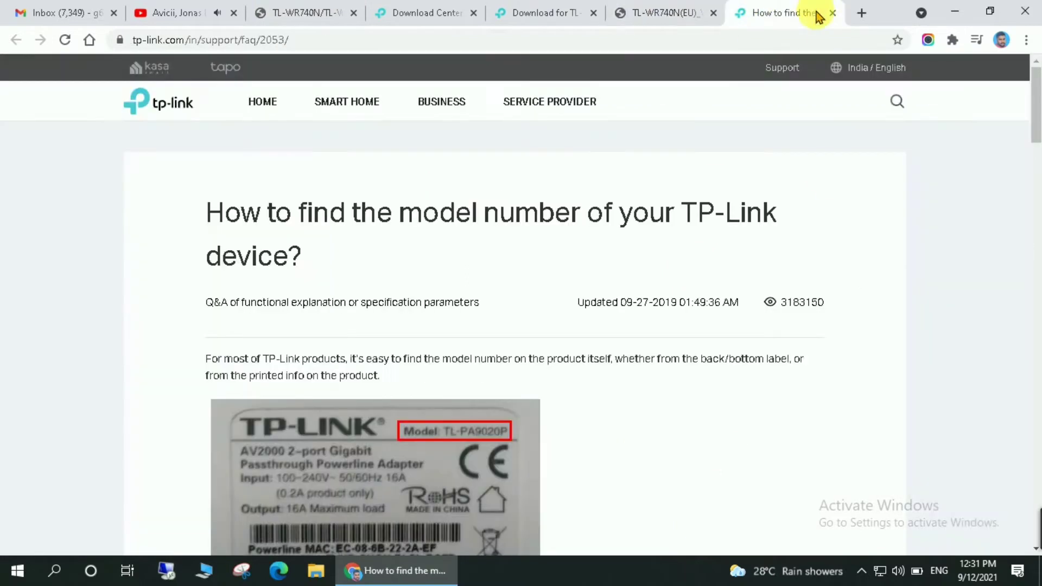
scroll(689, 316, down, 1)
double_click(675, 181)
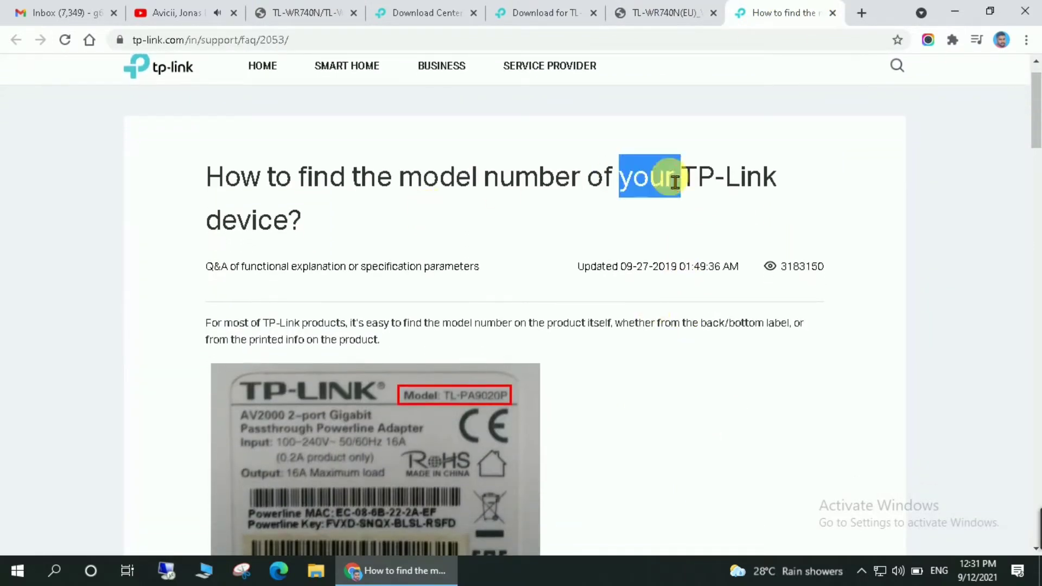
triple_click(627, 181)
click(621, 192)
scroll(621, 193, down, 2)
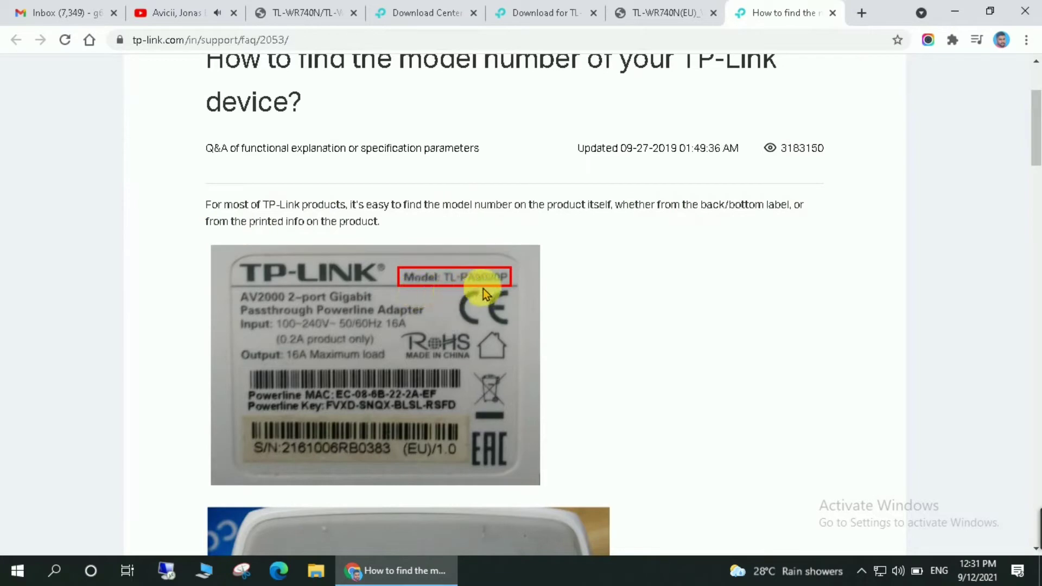
click(529, 10)
click(332, 8)
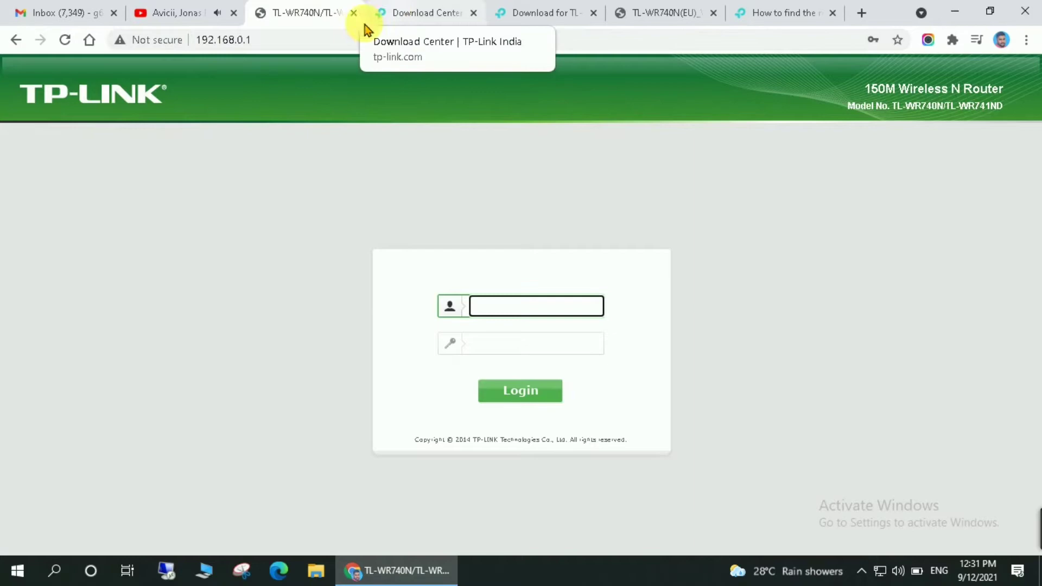
Copy 'TL-WR740N' from the download page heading and paste it into the Download Center's Model Number search
click(540, 14)
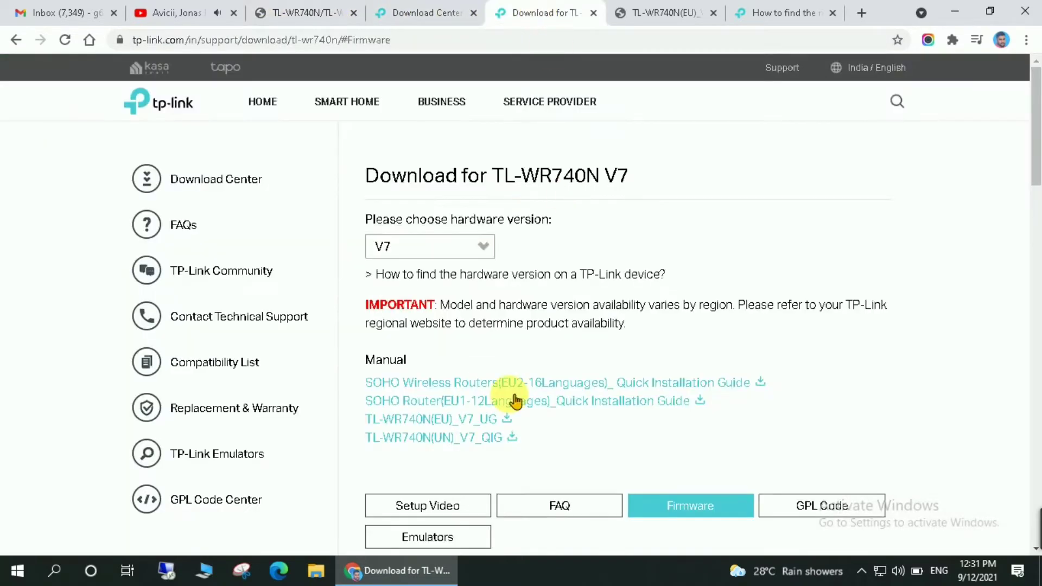
triple_click(552, 177)
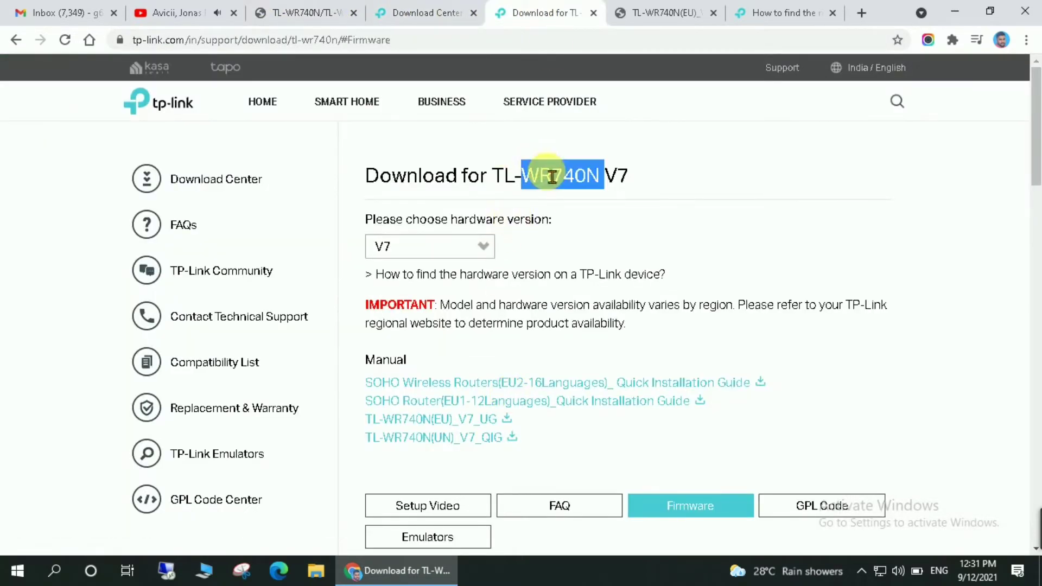
click(517, 181)
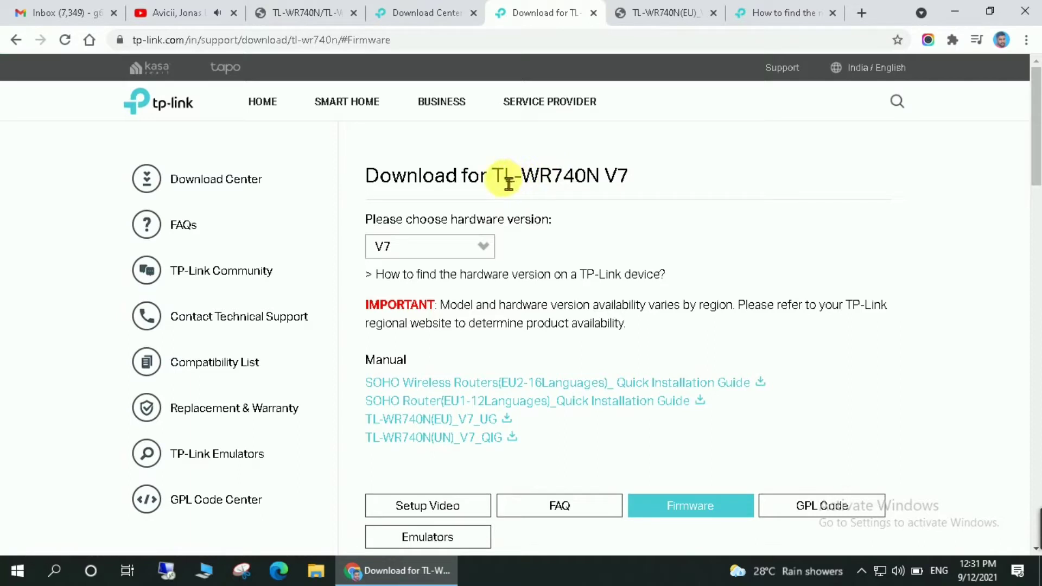
drag(495, 182, 612, 190)
key(ctrl+c)
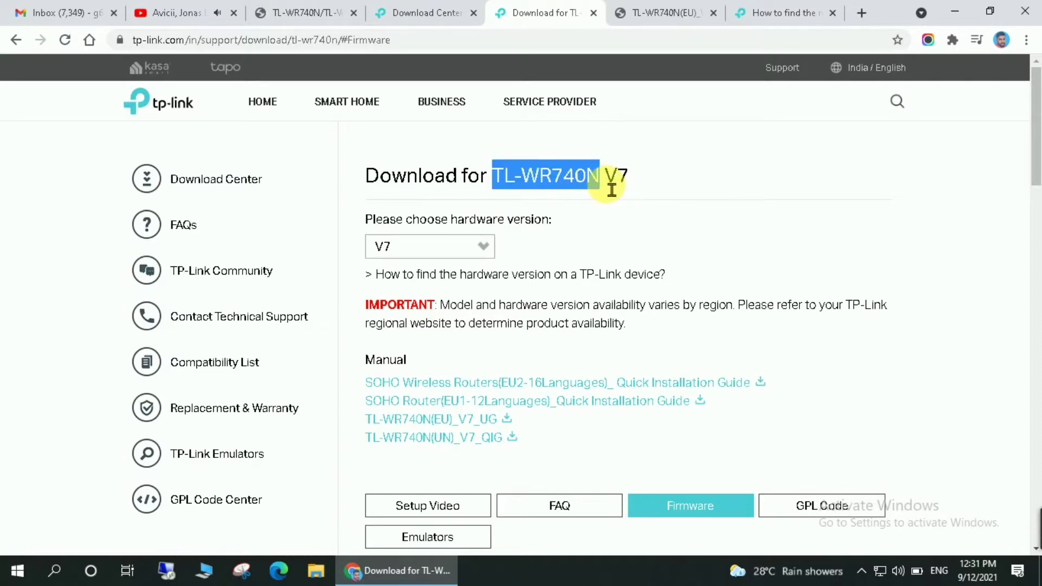
click(301, 12)
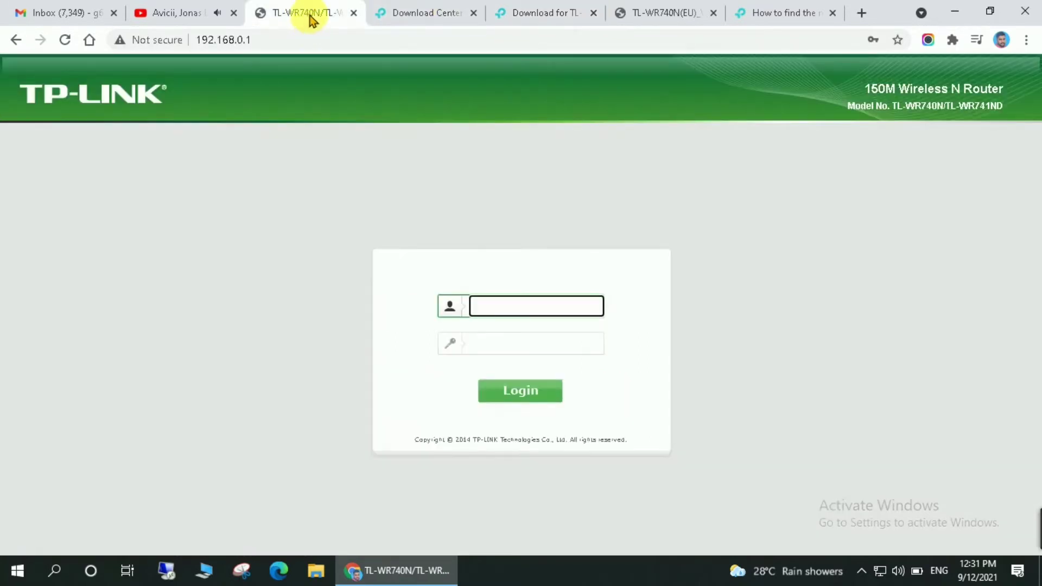
click(427, 13)
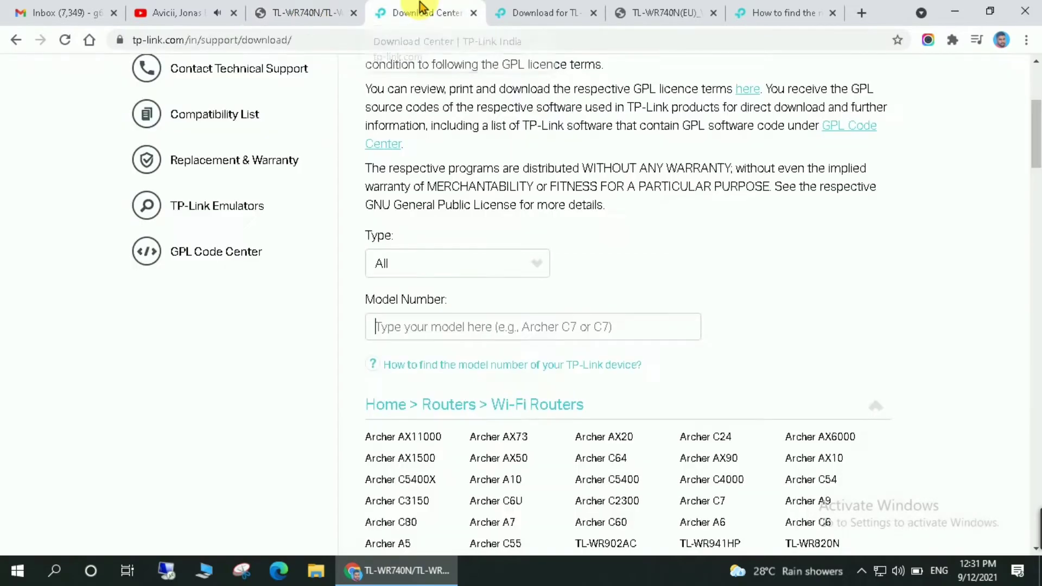
key(ctrl+v)
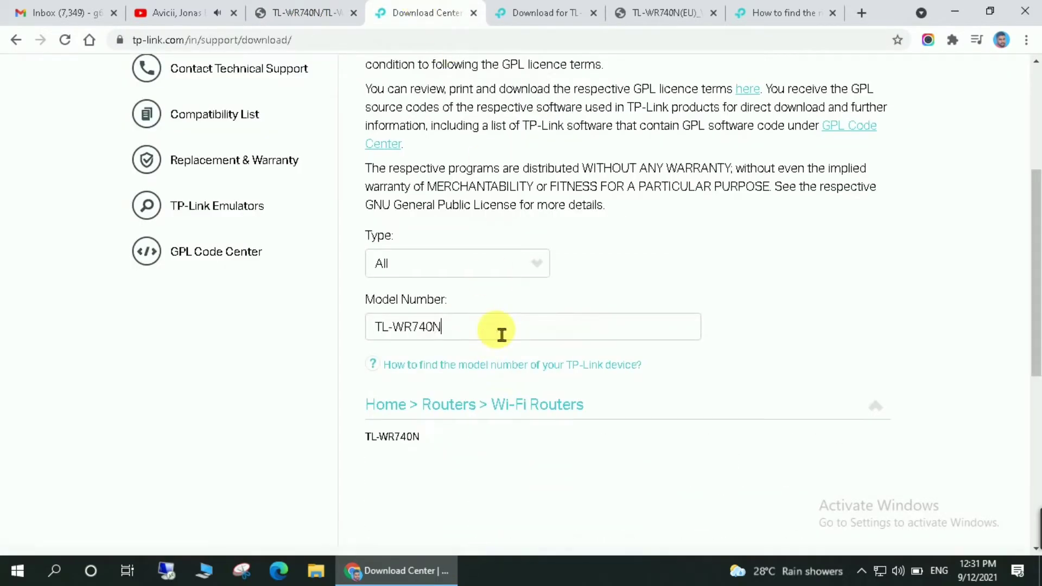
Open the TL-WR740N download page and scroll down to its firmware section
click(402, 438)
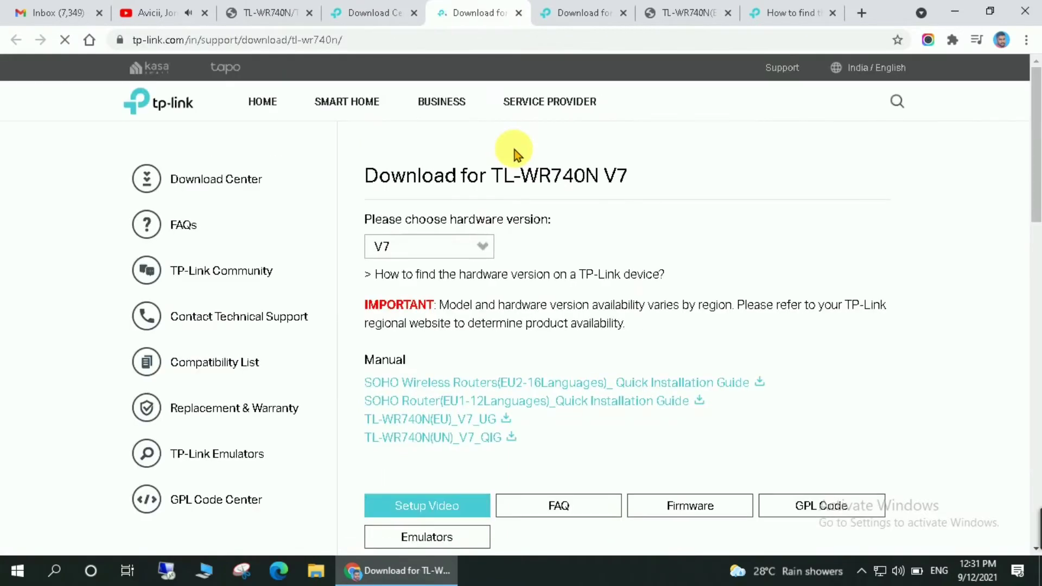
scroll(612, 279, down, 1)
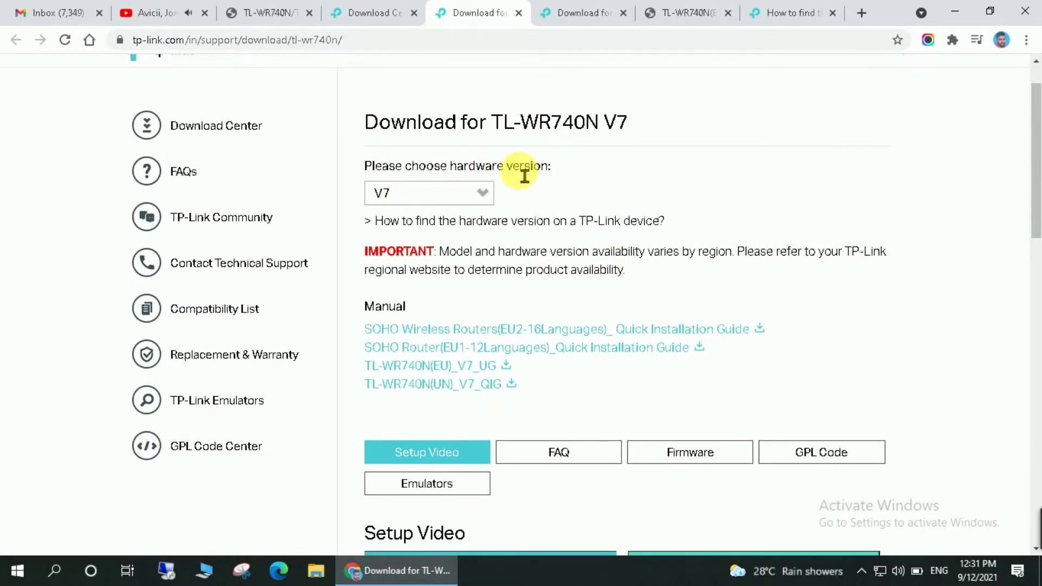
scroll(507, 325, down, 1)
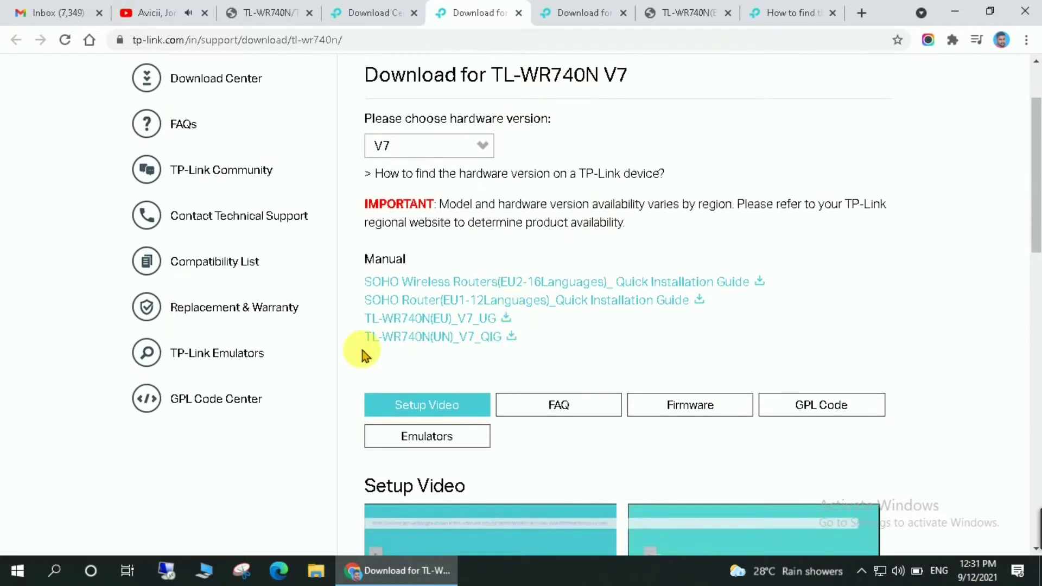
click(702, 418)
scroll(572, 344, down, 2)
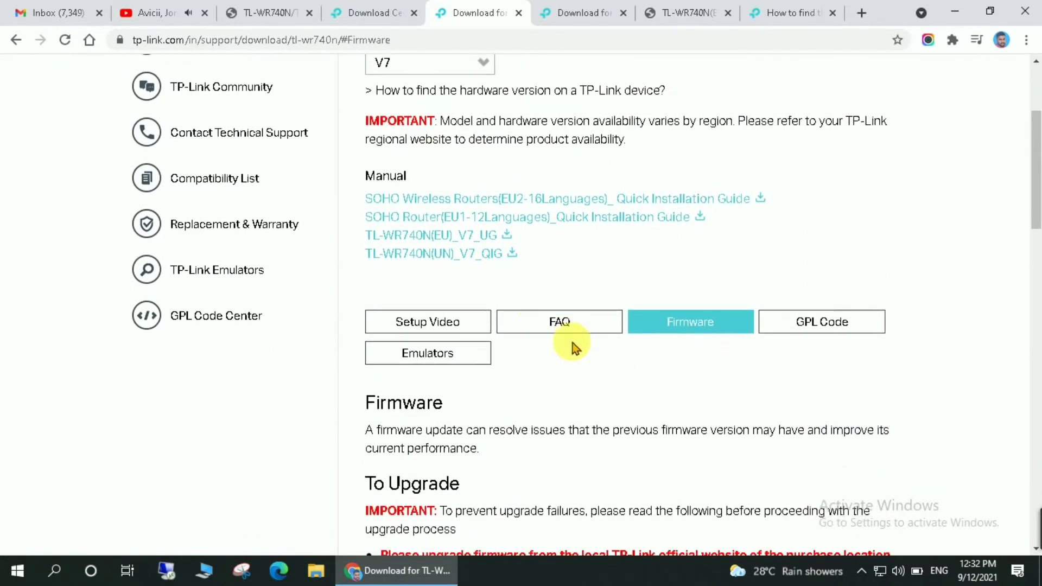
scroll(467, 253, down, 5)
scroll(489, 274, down, 1)
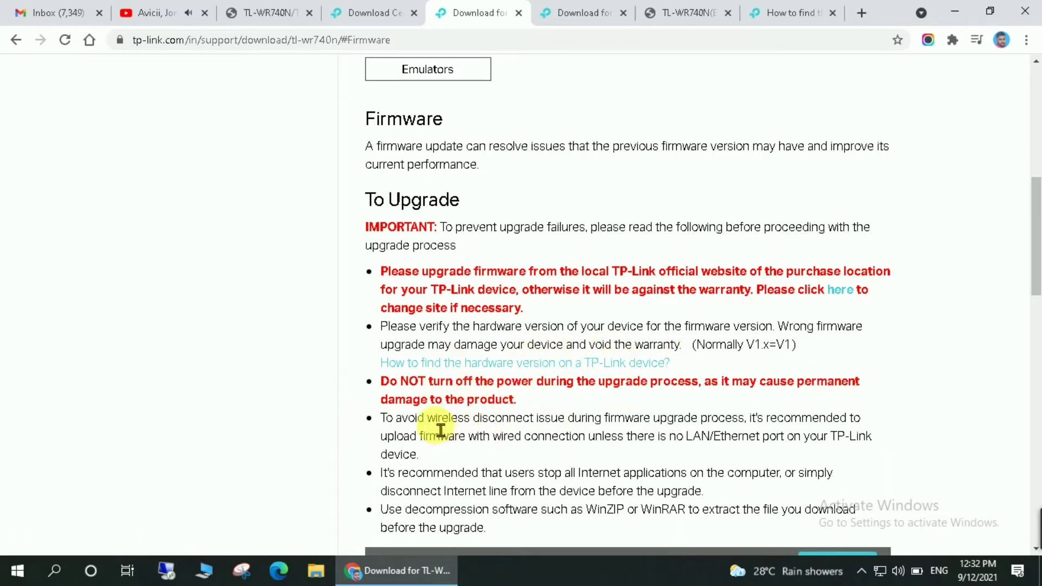
Highlight the To Upgrade notes: wired connection, disconnecting the internet line, and extracting the download first
drag(427, 420, 749, 424)
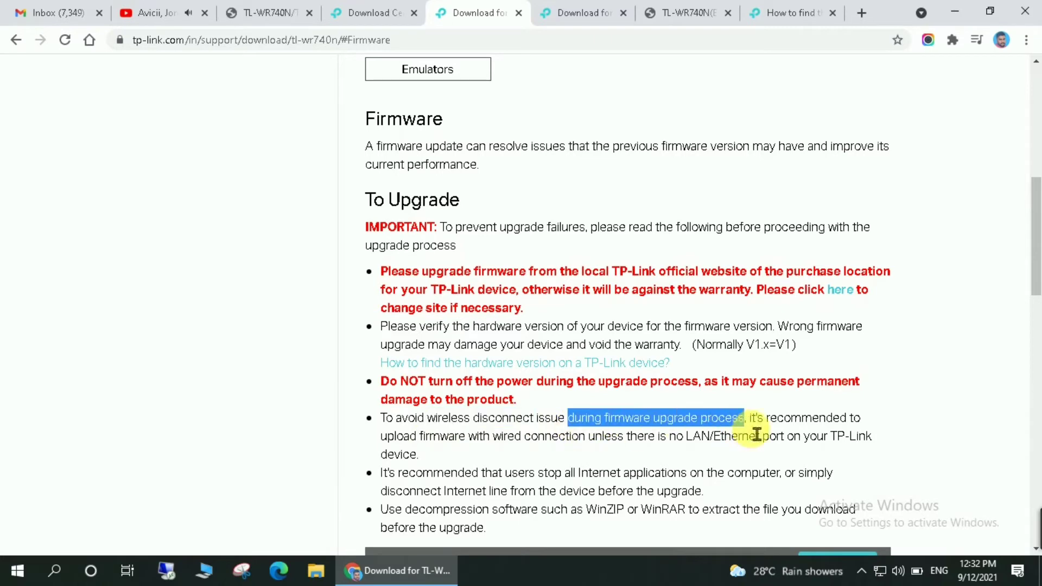
drag(374, 435, 596, 449)
click(879, 455)
scroll(471, 459, down, 3)
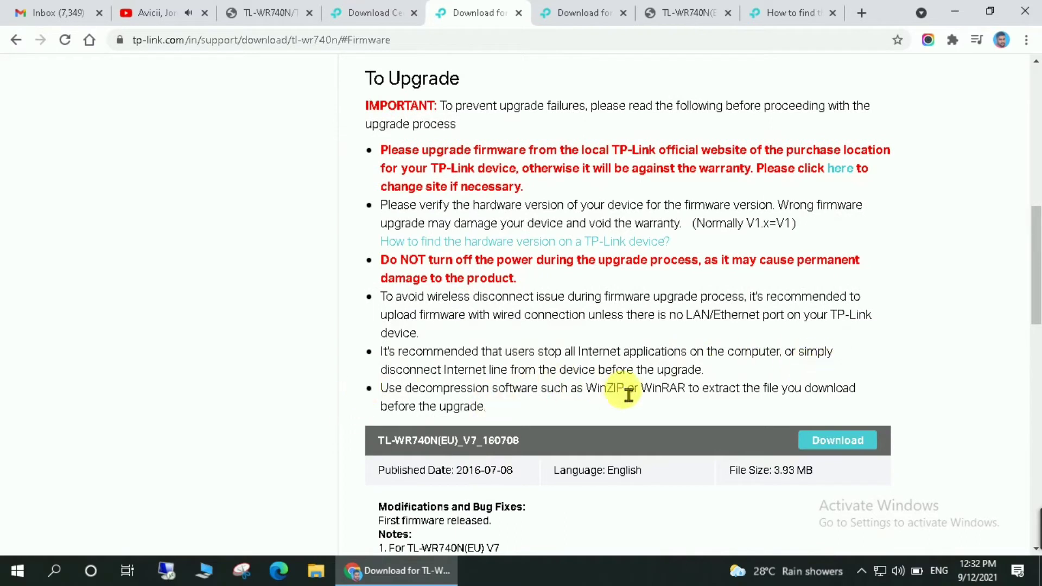
drag(381, 369, 634, 370)
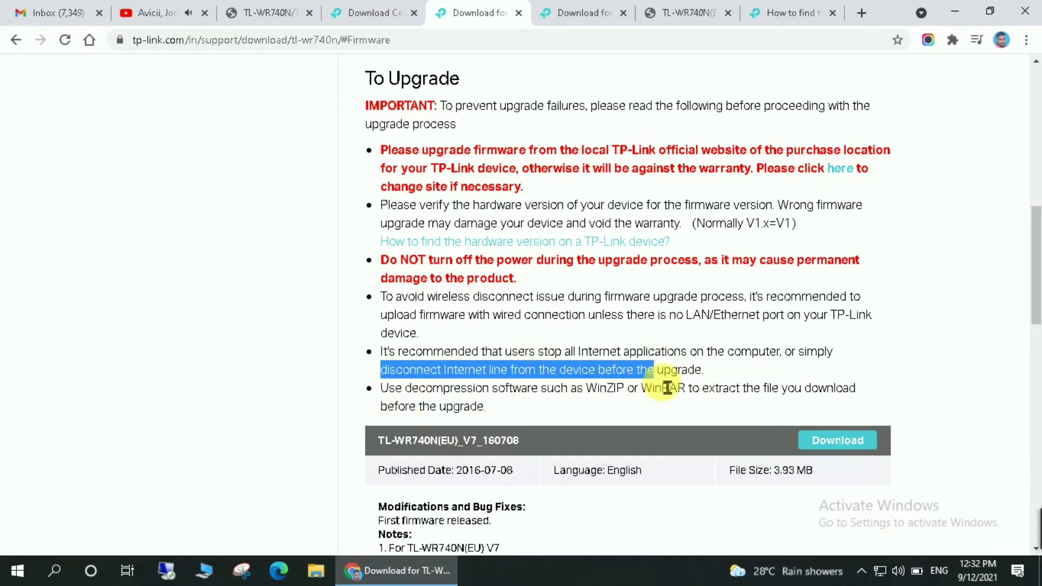
drag(710, 384, 704, 372)
drag(382, 389, 486, 413)
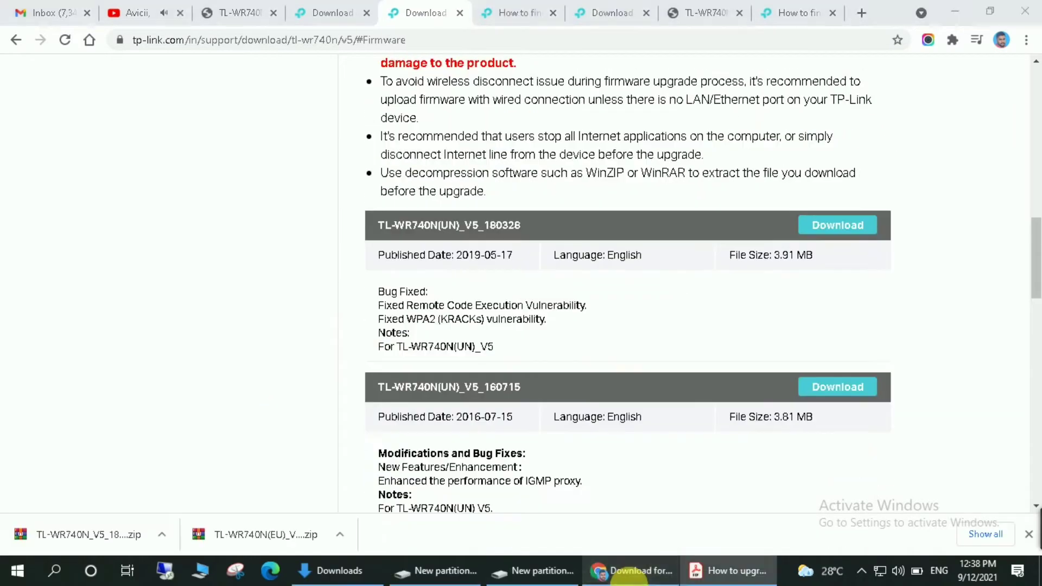
click(629, 572)
On the 192.168.0.1 tab, fill in the saved administrator login and submit it
click(329, 10)
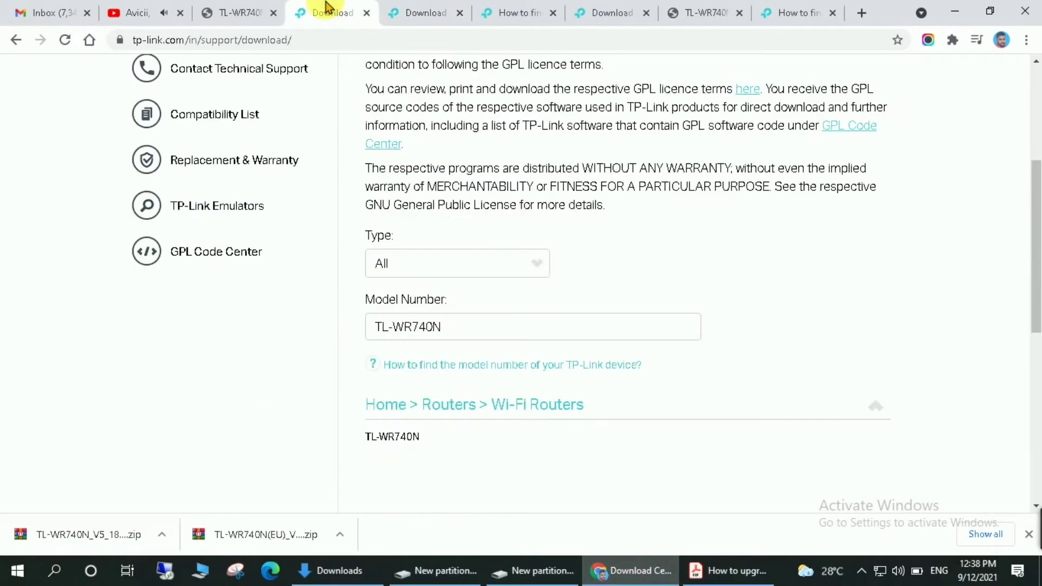
click(228, 8)
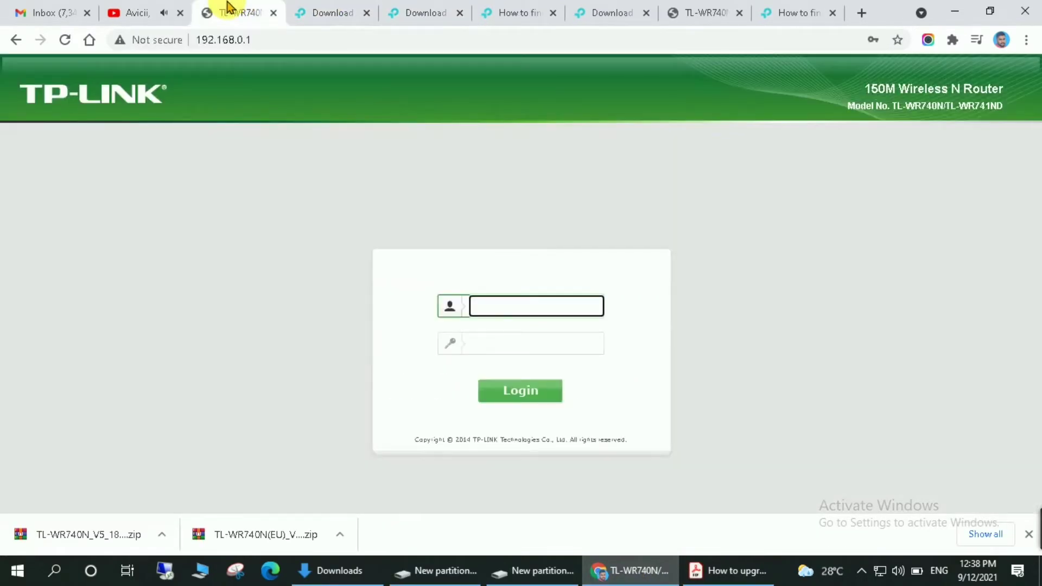
click(531, 298)
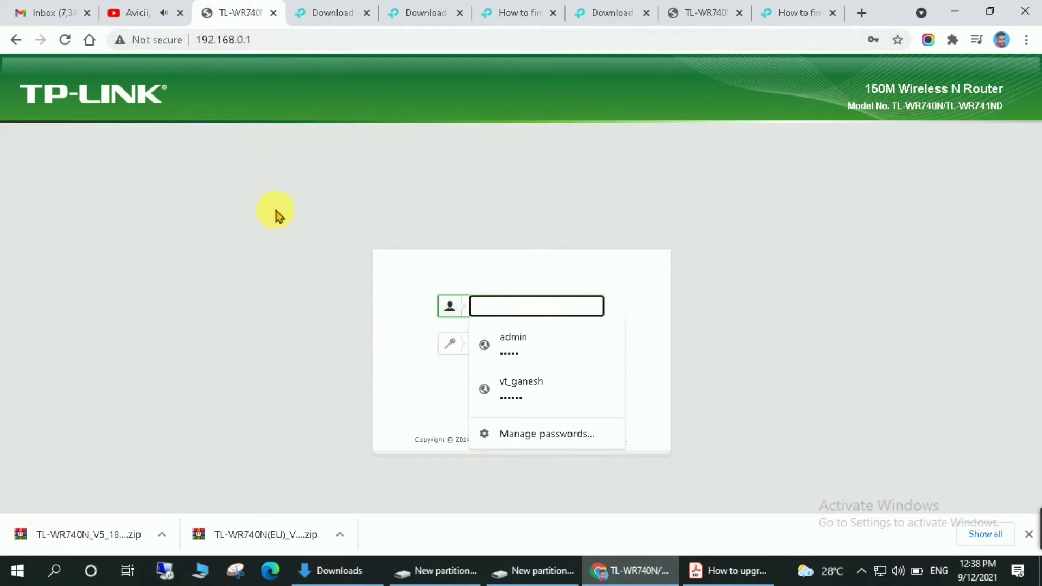
click(552, 343)
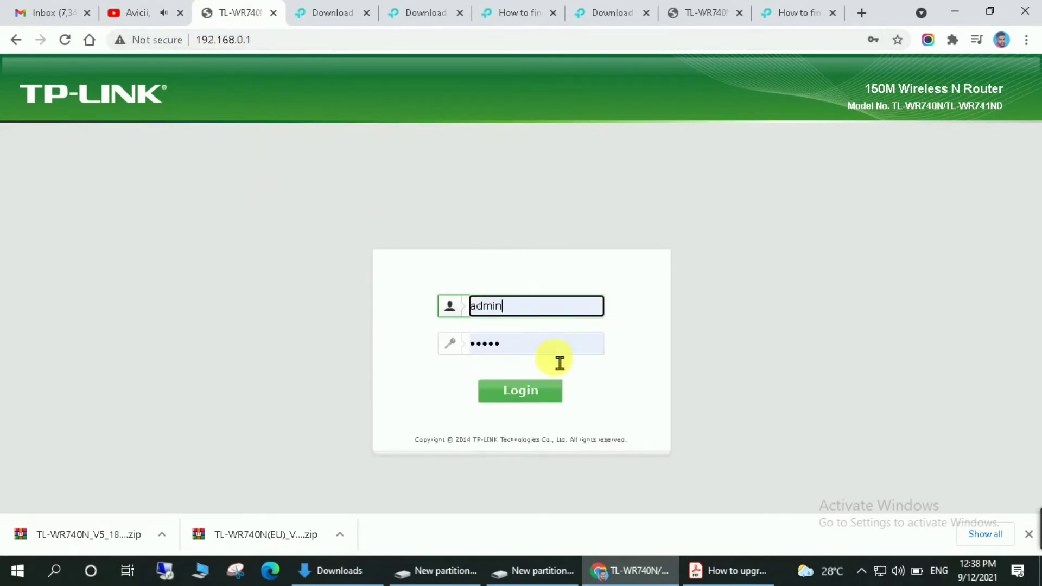
click(527, 394)
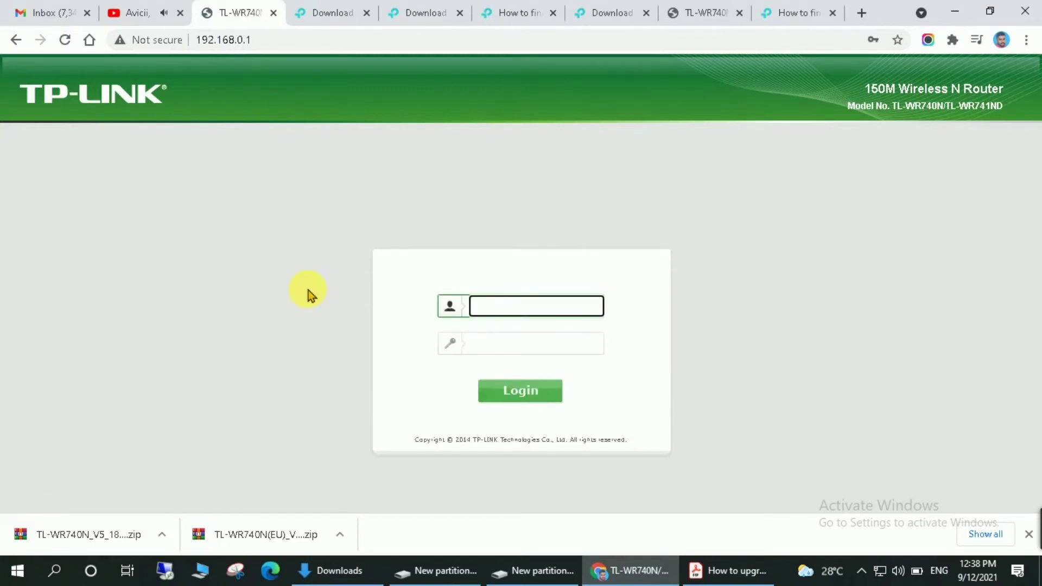
Refill the saved administrator login and log in to the router's Status page
click(505, 312)
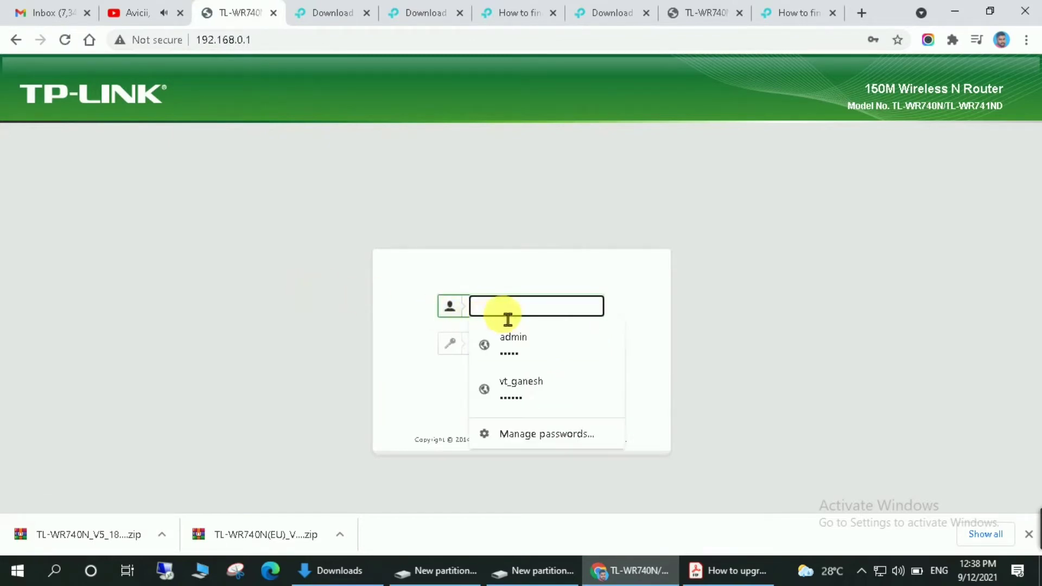
click(524, 350)
click(536, 391)
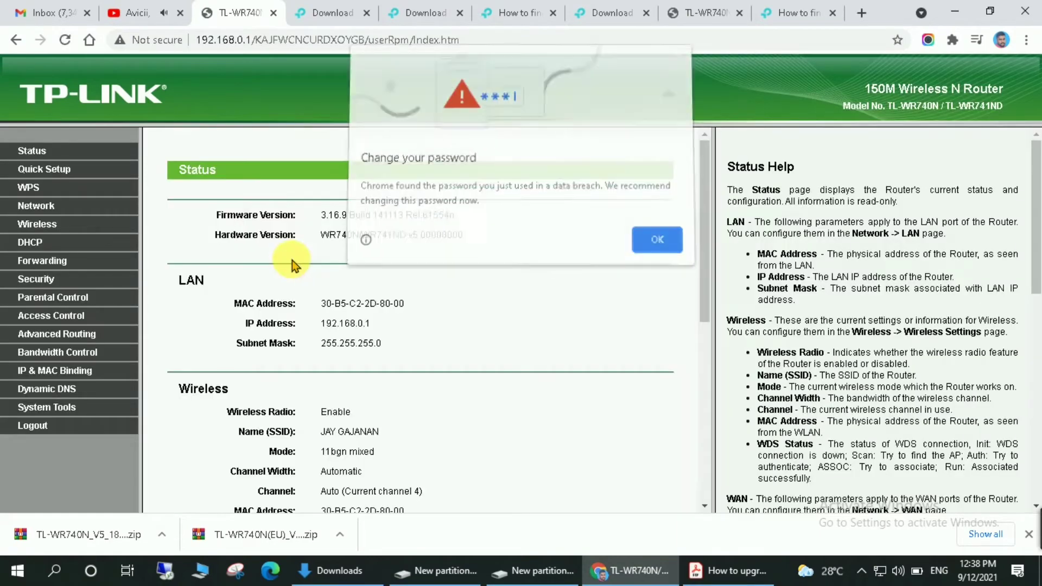
Dismiss the password breach warning and go to System Tools > Firmware Upgrade
click(655, 243)
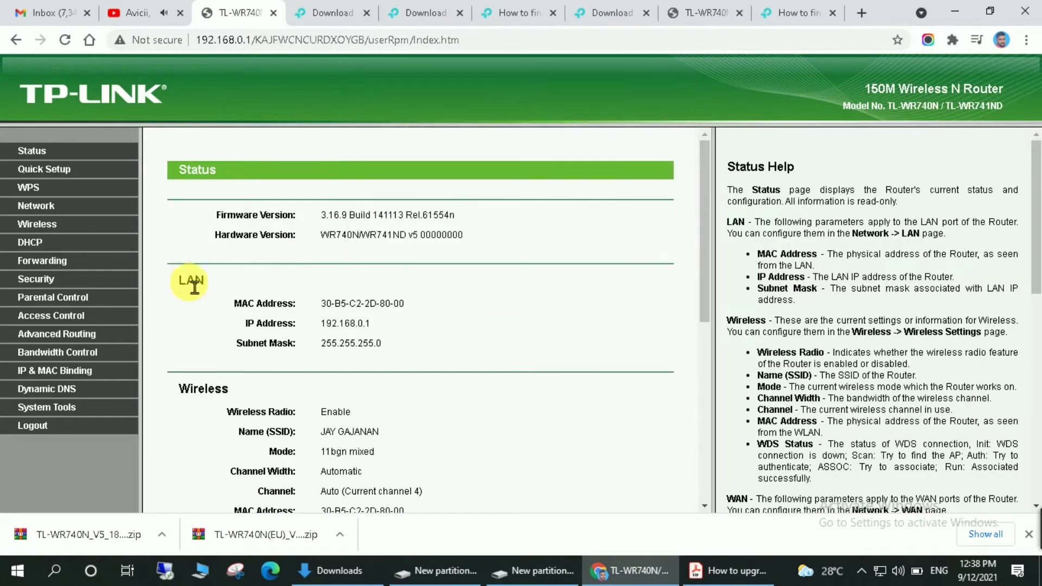
click(51, 411)
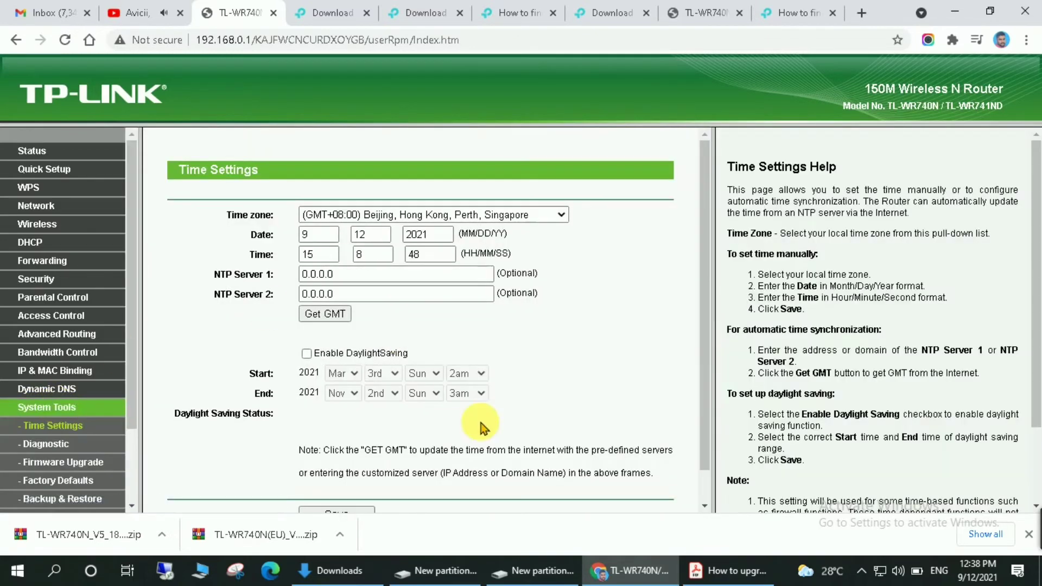
scroll(472, 412, down, 1)
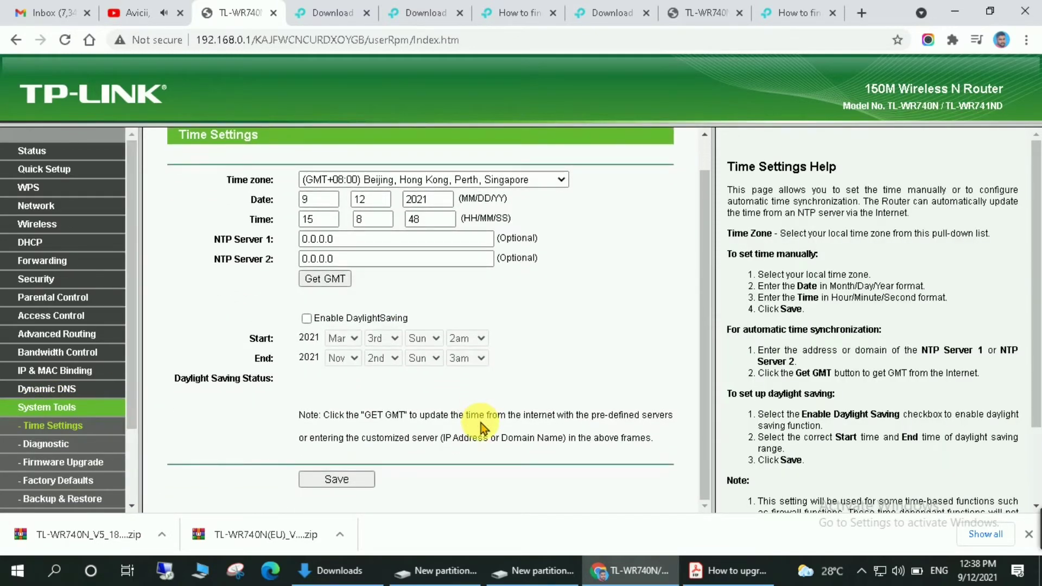
click(81, 466)
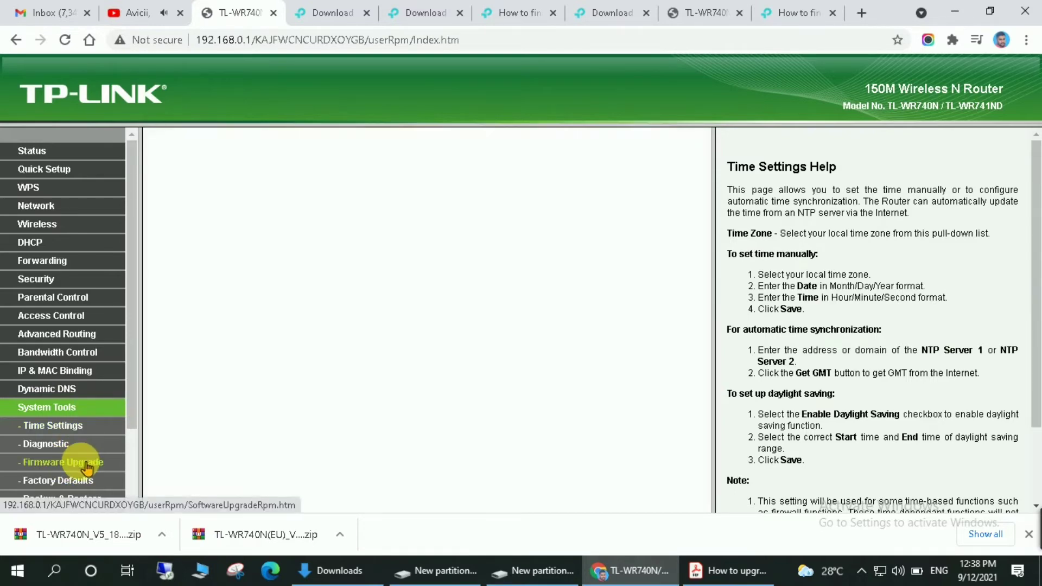
Close the downloads bar, check where the firmware file was saved, and return to the router page
click(1029, 534)
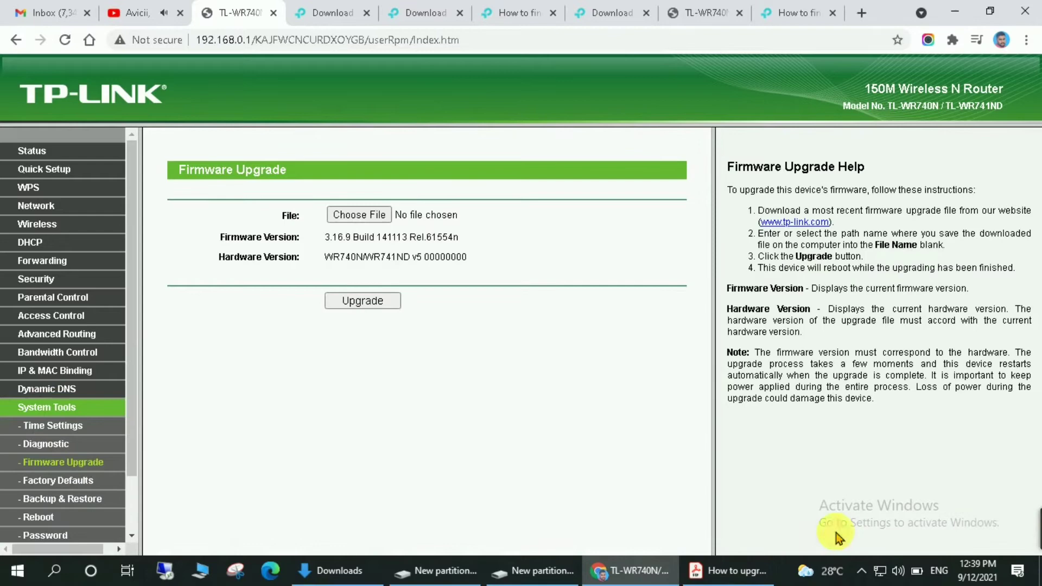
click(358, 215)
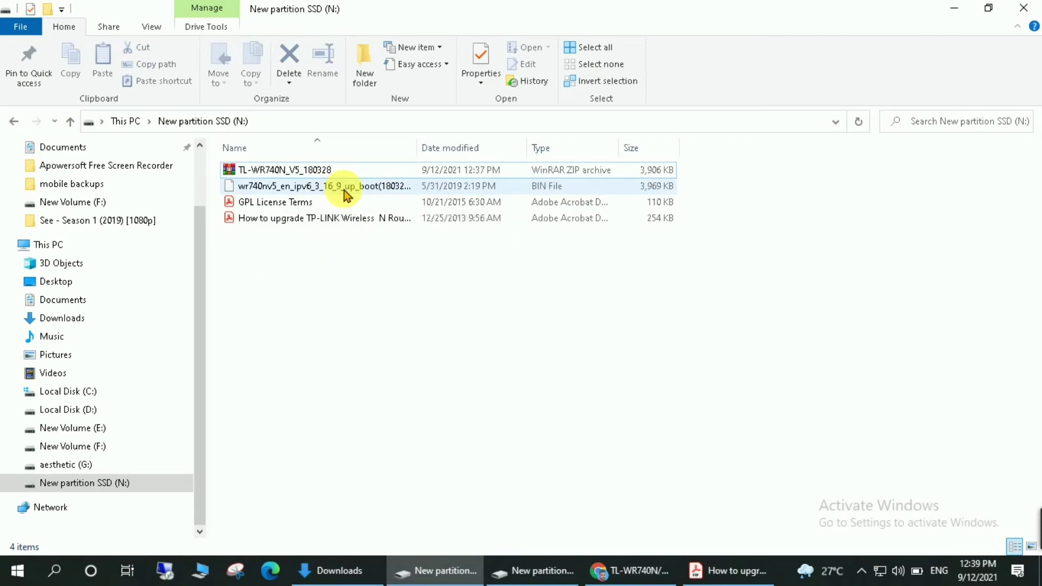
key(alt+Tab)
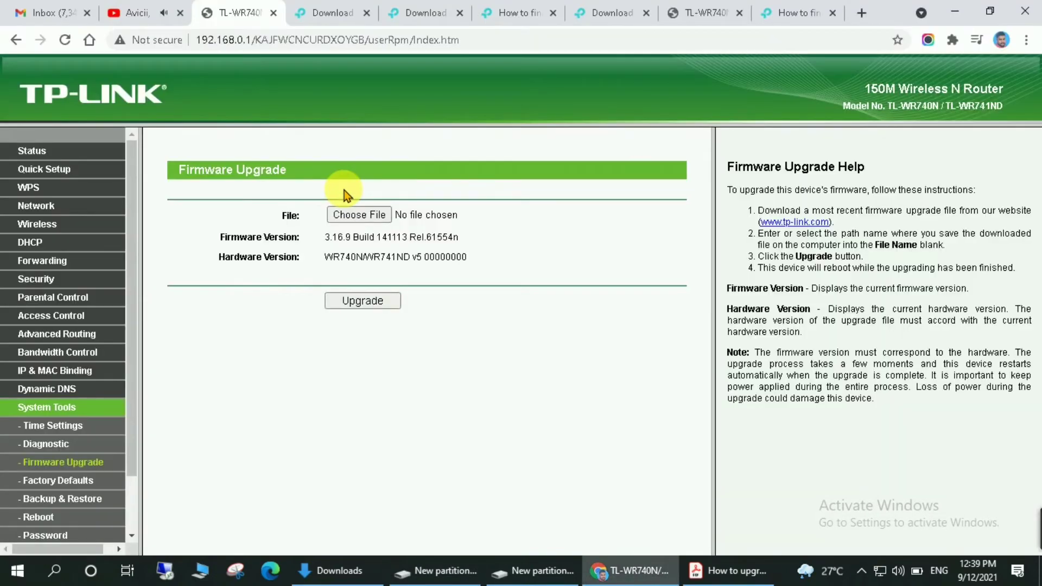
Choose wr740nv5_en_ipv6_3_16_9_up_boot(180328).bin from New partition SSD (N:) as the upgrade file
click(368, 219)
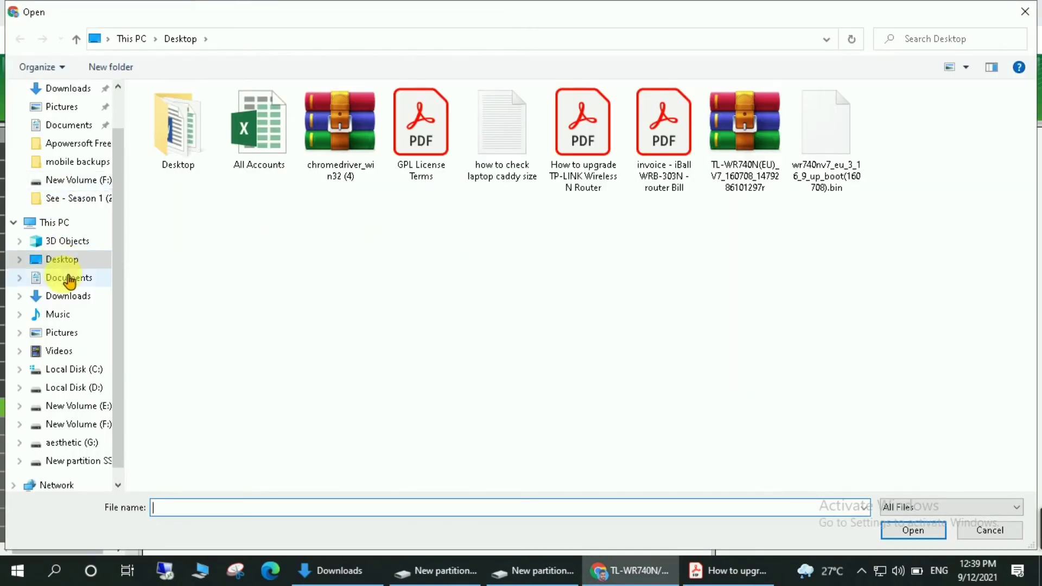
click(88, 465)
click(202, 167)
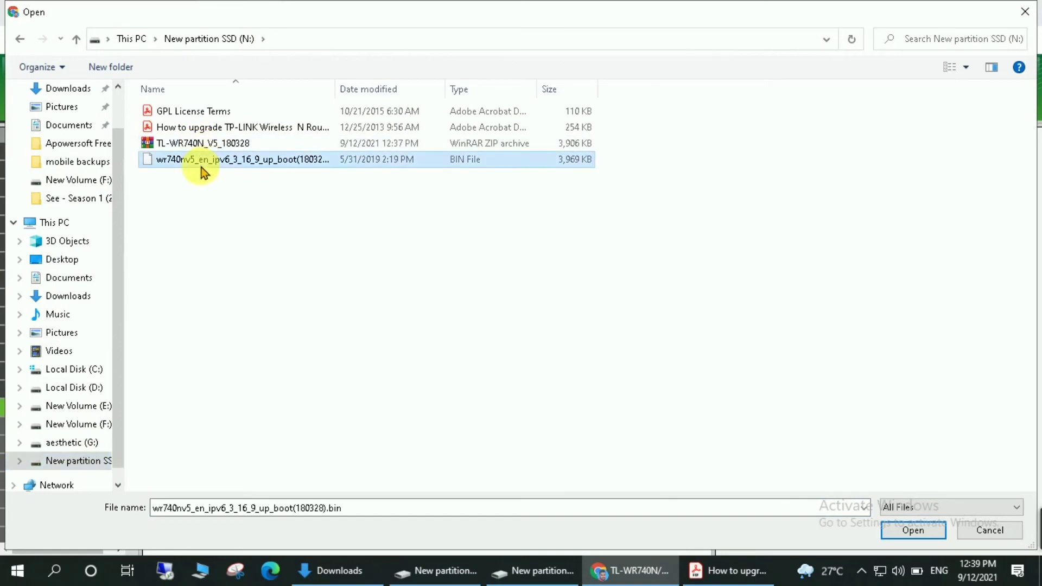
click(913, 531)
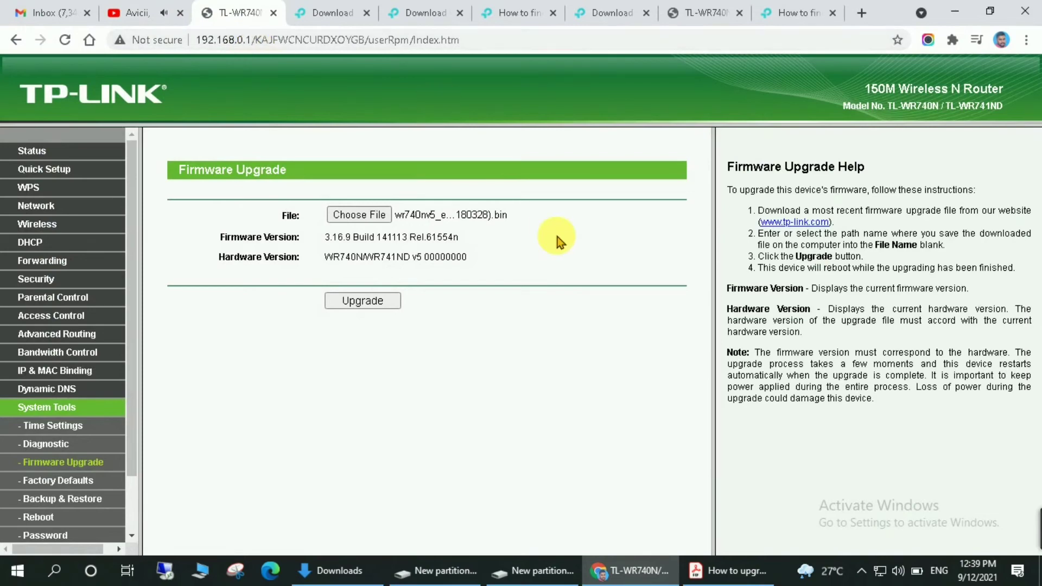
Start the firmware upgrade and confirm the 'Are you sure to upgrade the firmware?' prompt
click(389, 307)
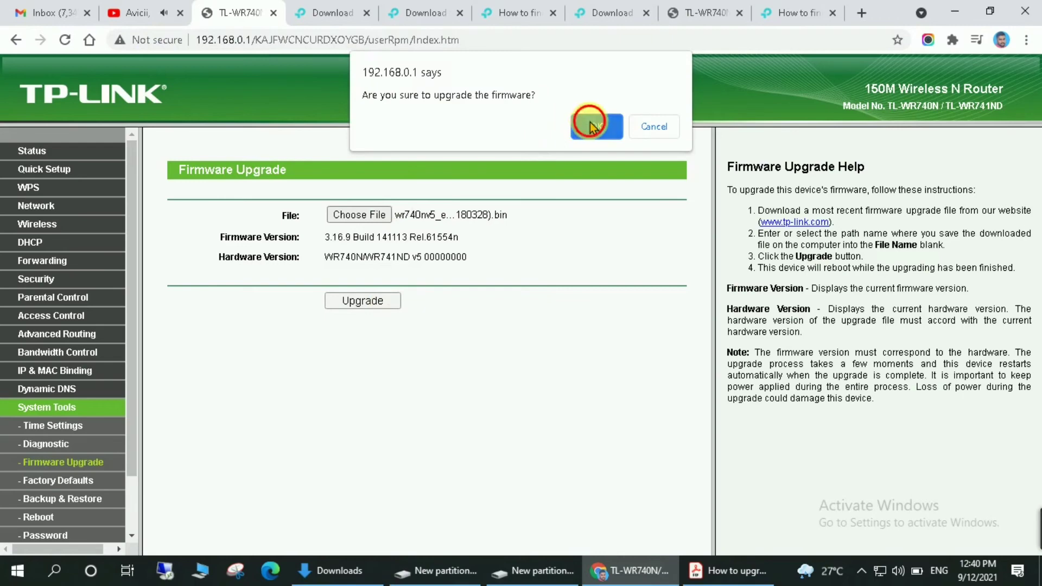
click(591, 123)
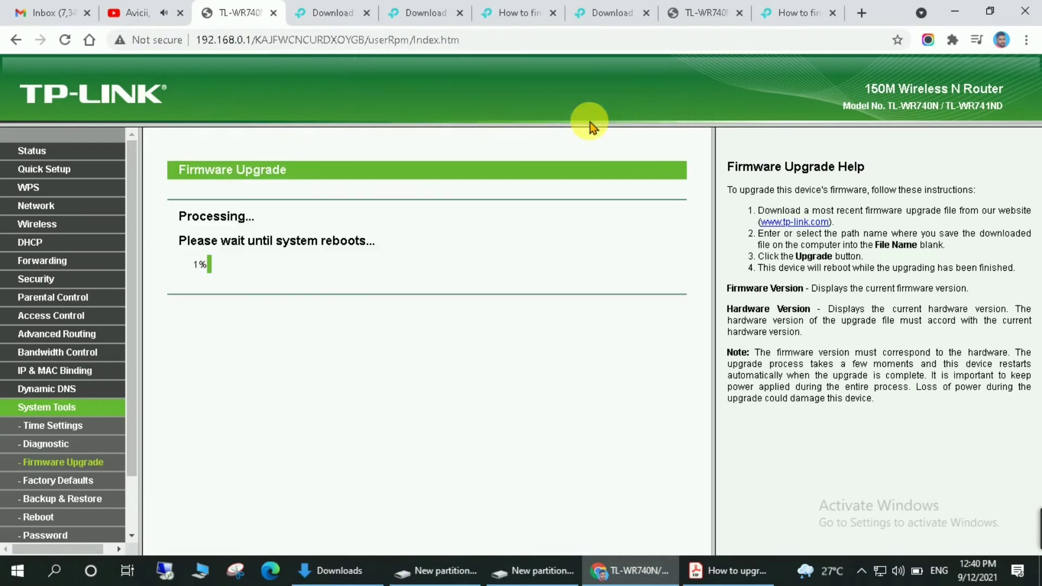